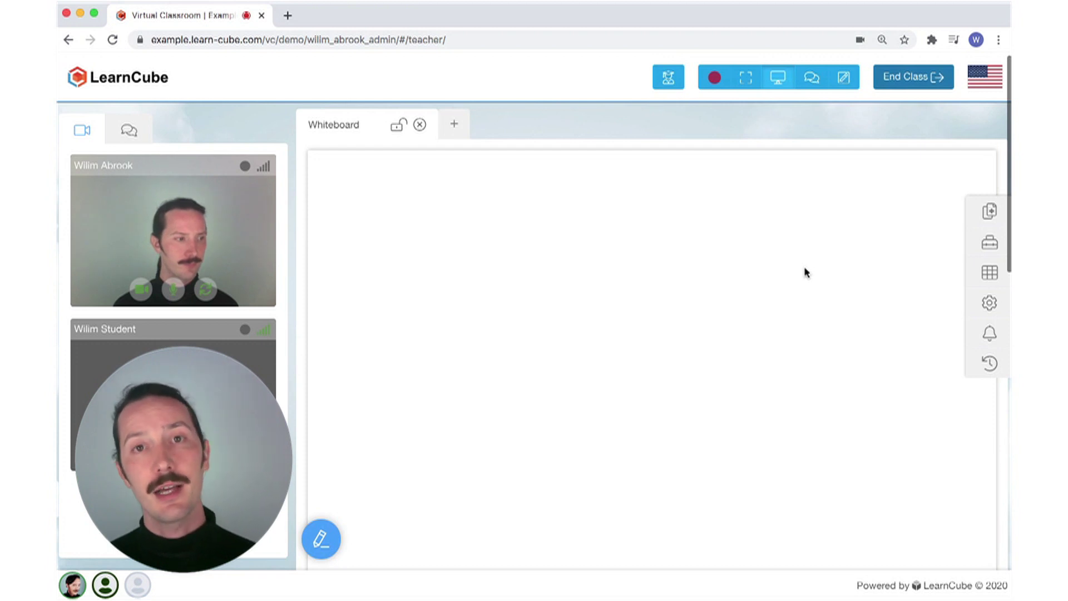
Open the classroom settings and list the Video Server options: Green, Blue, External
left_click(987, 303)
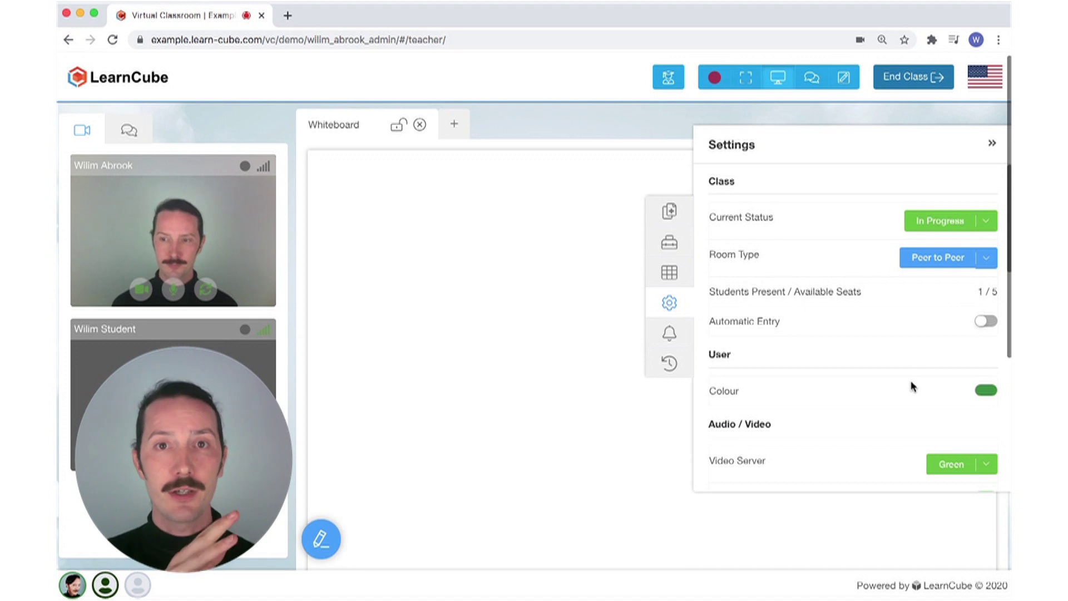
scroll(912, 382, "down", 2)
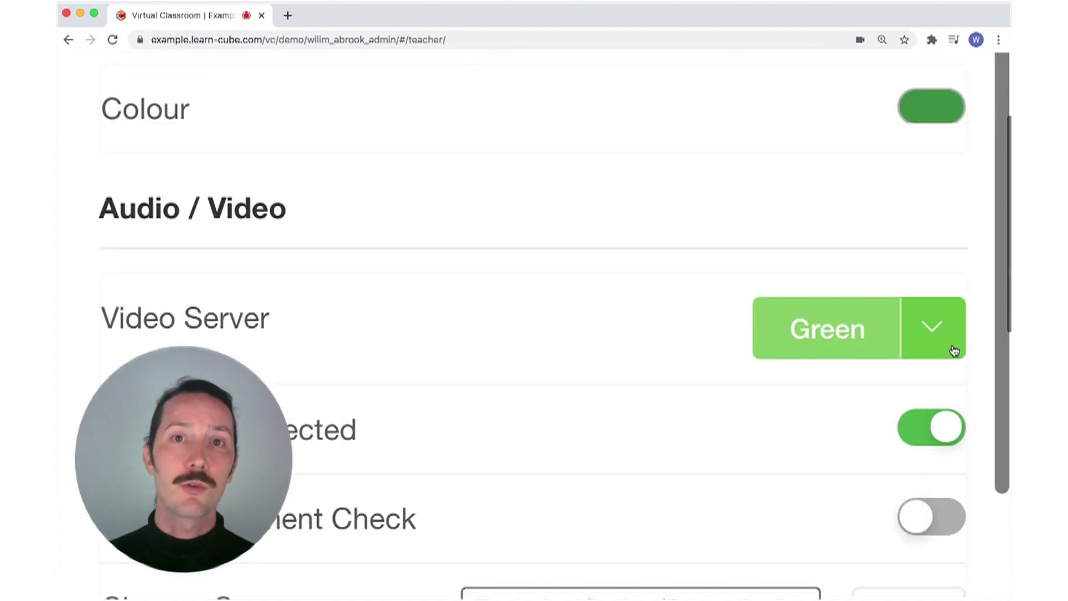
left_click(953, 349)
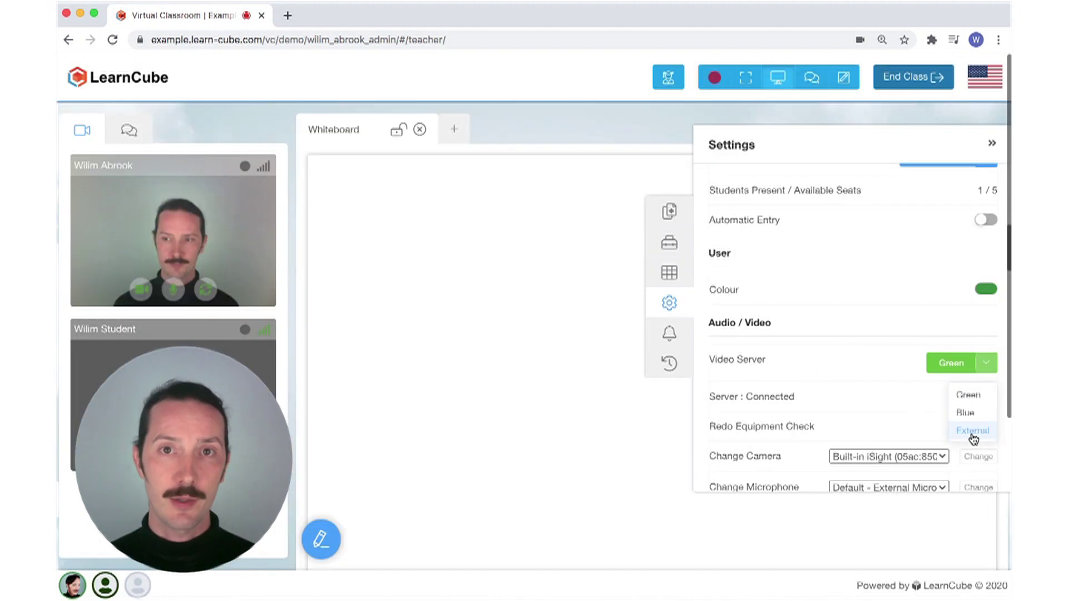
Confirm the switch to the External video server and copy the Zoom meeting invite link
left_click(971, 430)
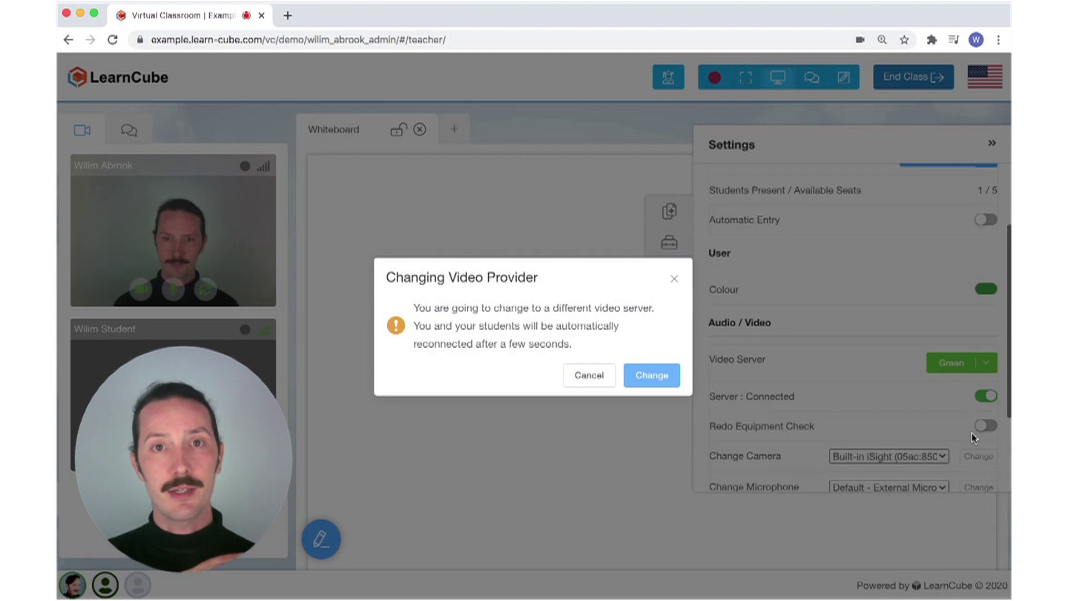
left_click(654, 376)
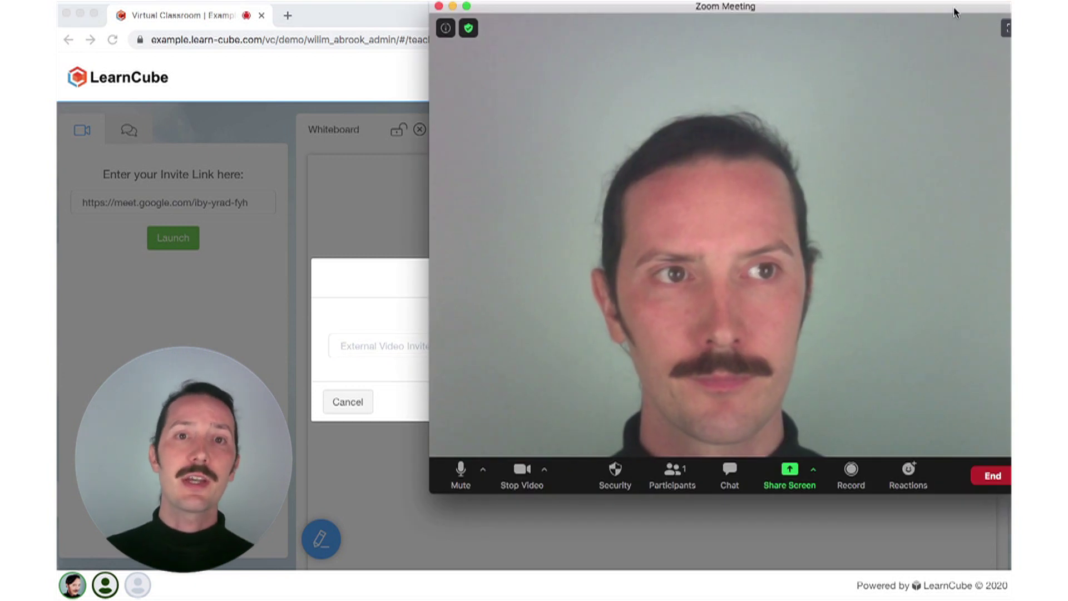
left_click_drag(953, 12, 829, 27)
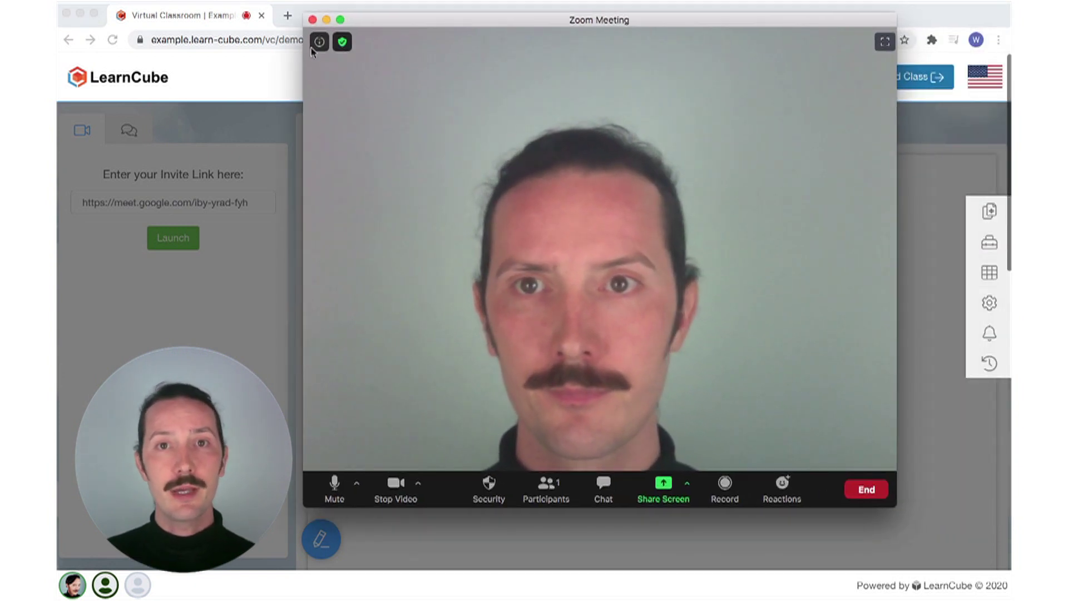
left_click(320, 41)
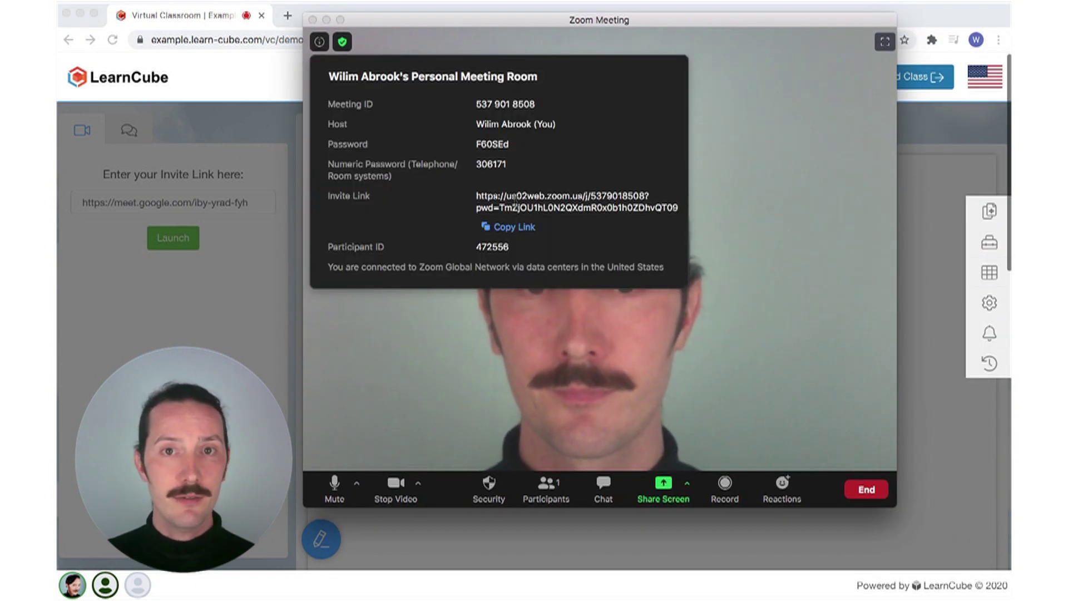
left_click(513, 227)
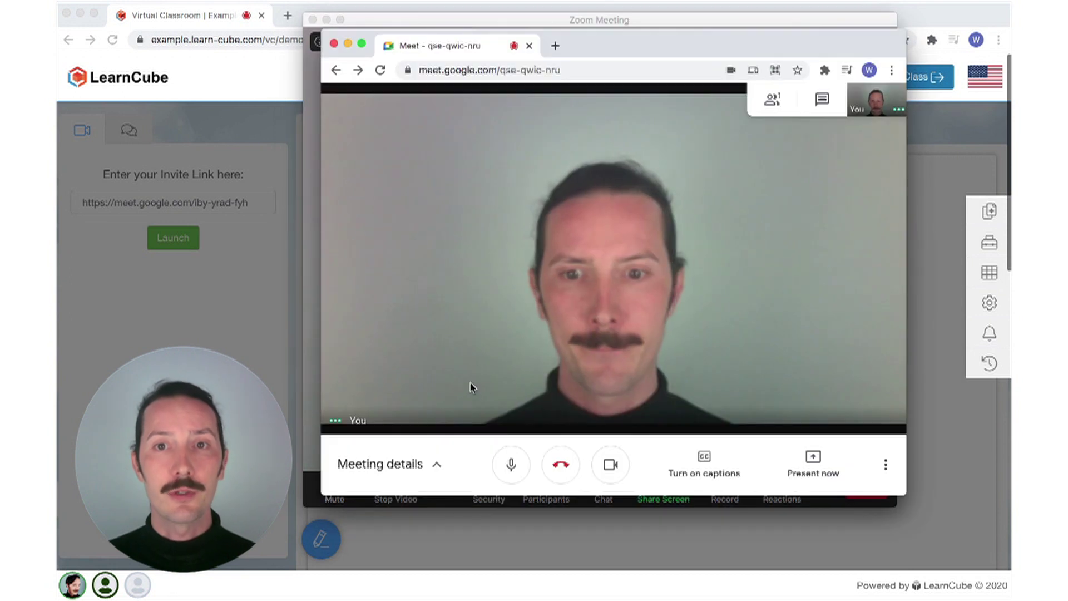
Copy the Google Meet joining link from Meeting details into LearnCube's invite field
left_click(440, 471)
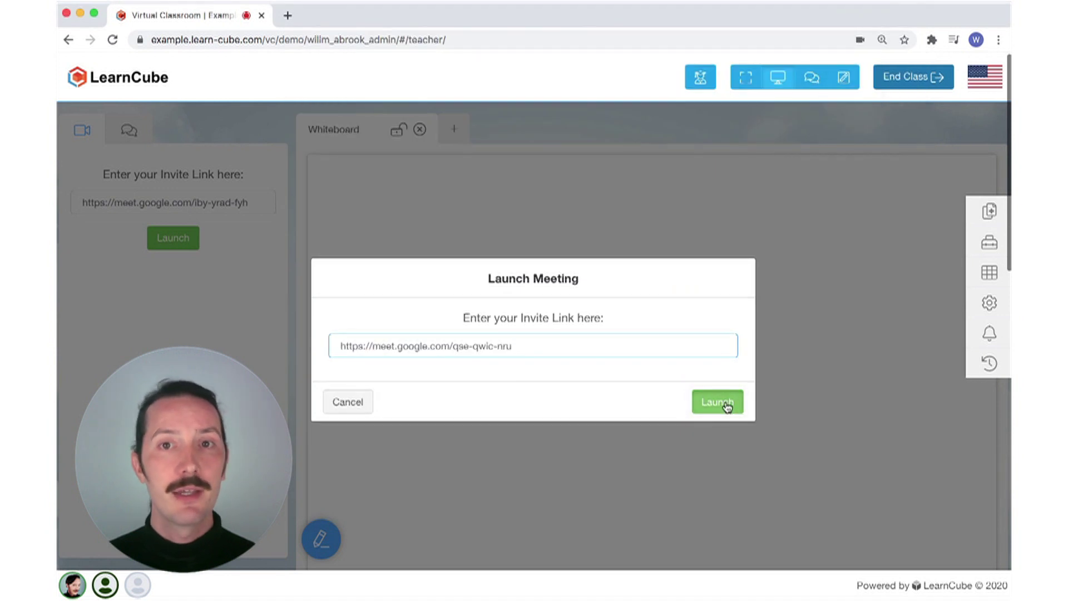
left_click(723, 401)
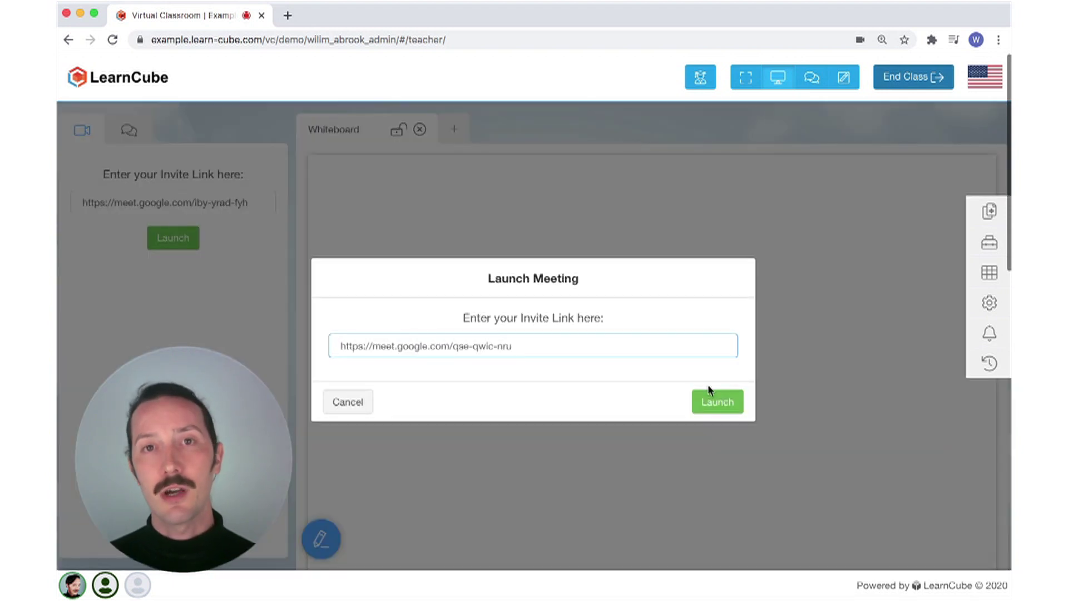
Launch the pasted meet.google.com link from the Launch Meeting dialog
left_click(725, 403)
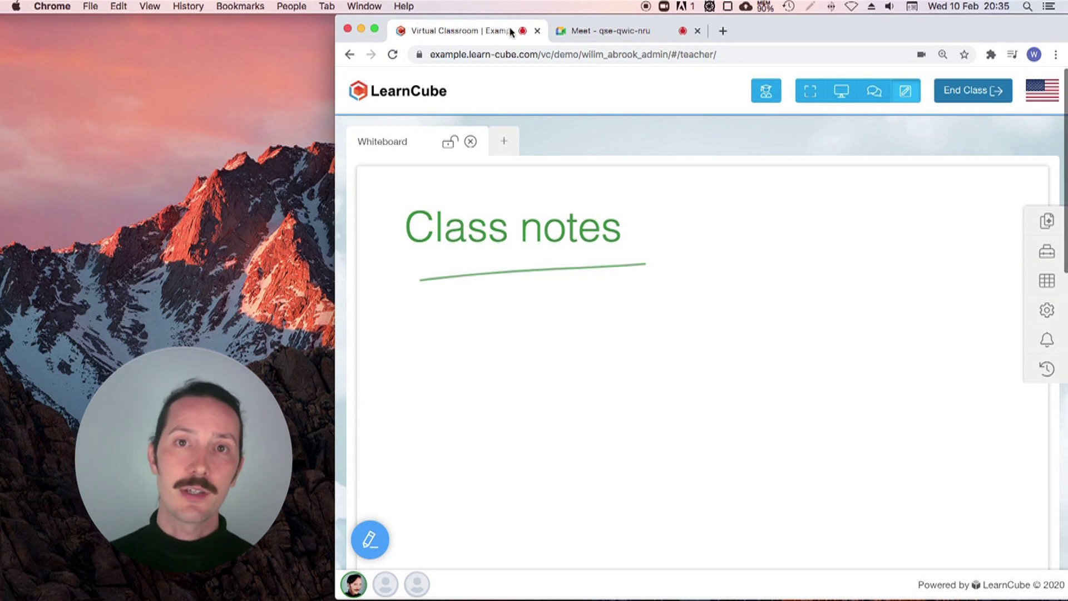
Move the Google Meet call into its own narrow window and draw a green squiggle on the whiteboard
left_click(580, 30)
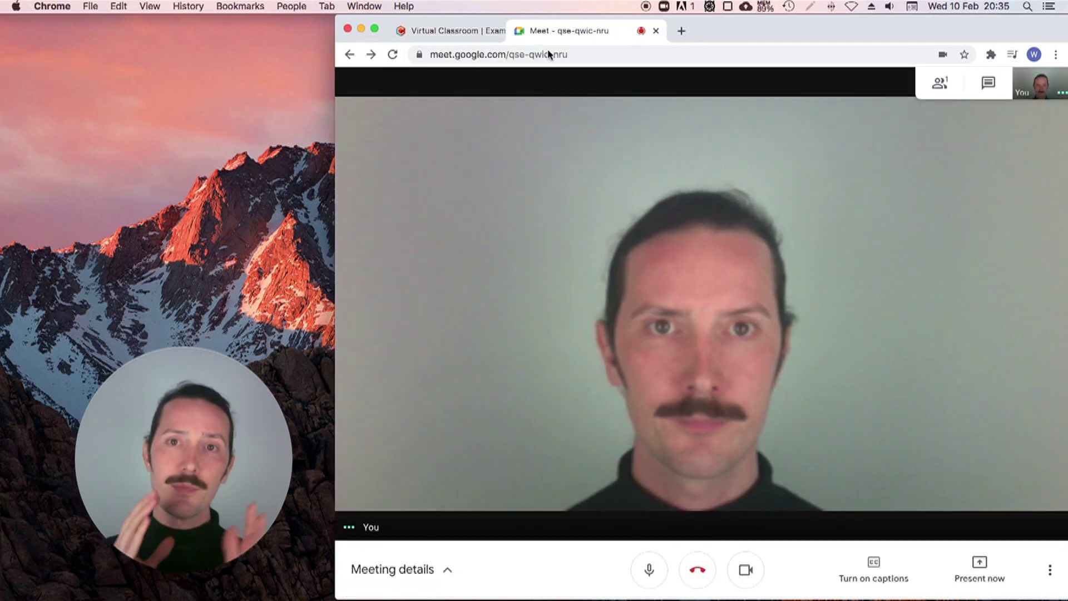
left_click_drag(548, 34, 338, 3)
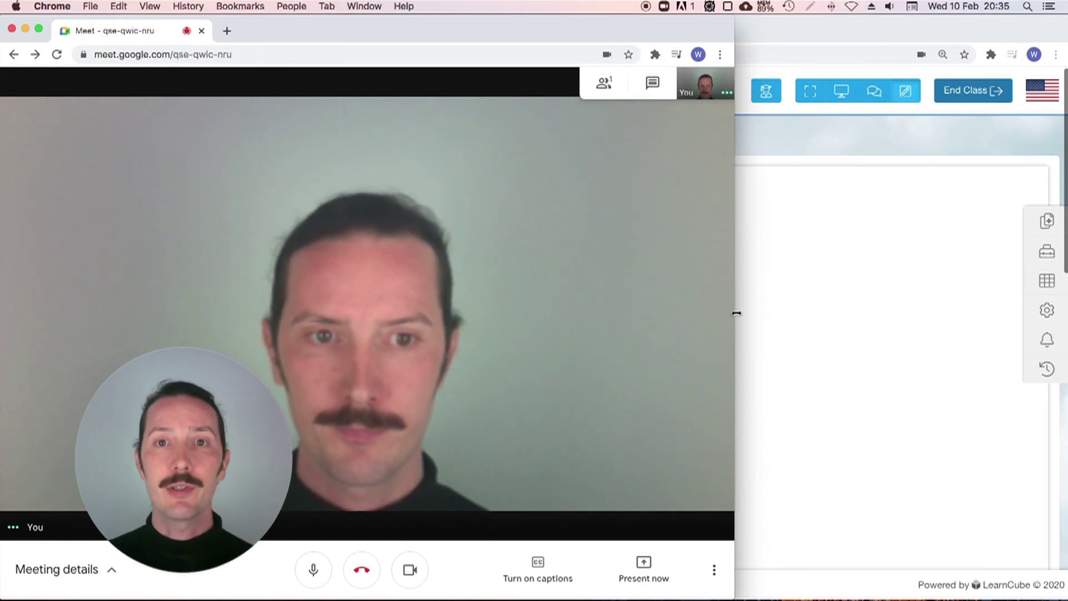
left_click_drag(736, 313, 335, 314)
left_click_drag(625, 292, 647, 349)
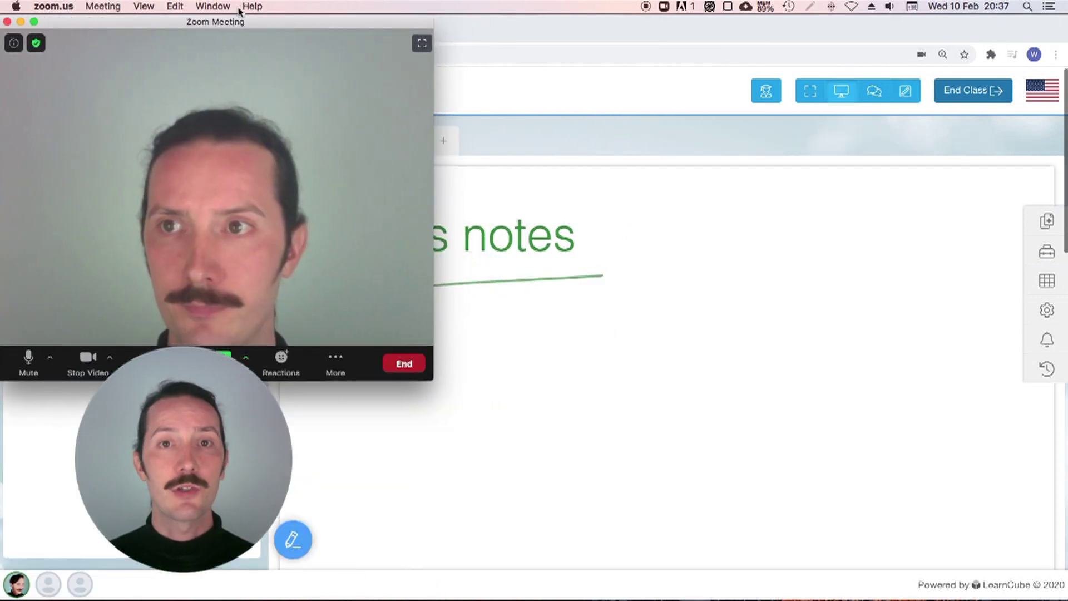
Put Zoom in Minimal View over the left panel, then end and leave the LearnCube class
left_click(98, 8)
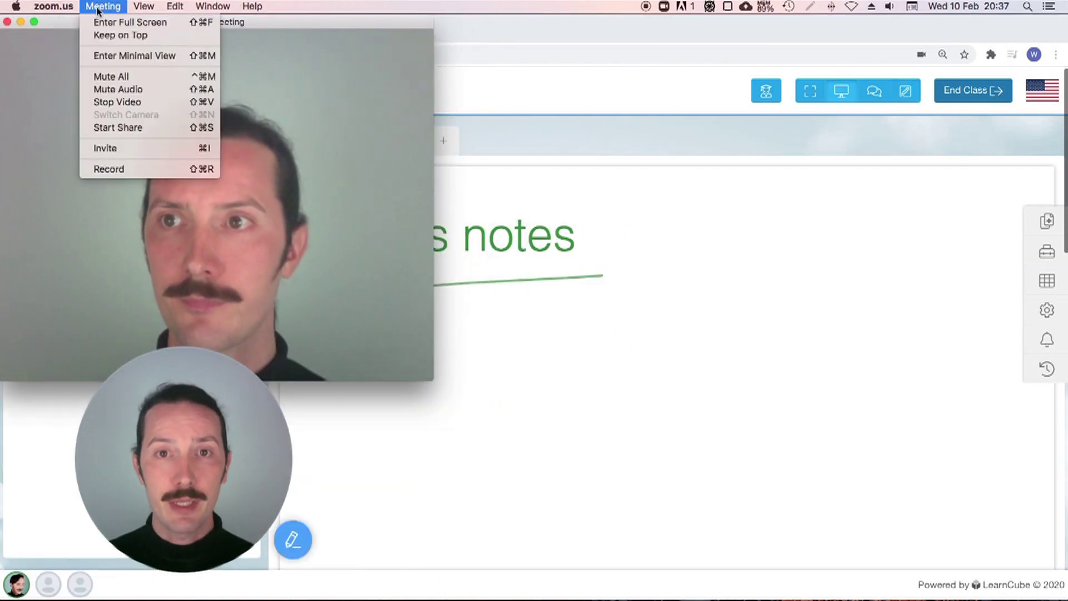
left_click(146, 56)
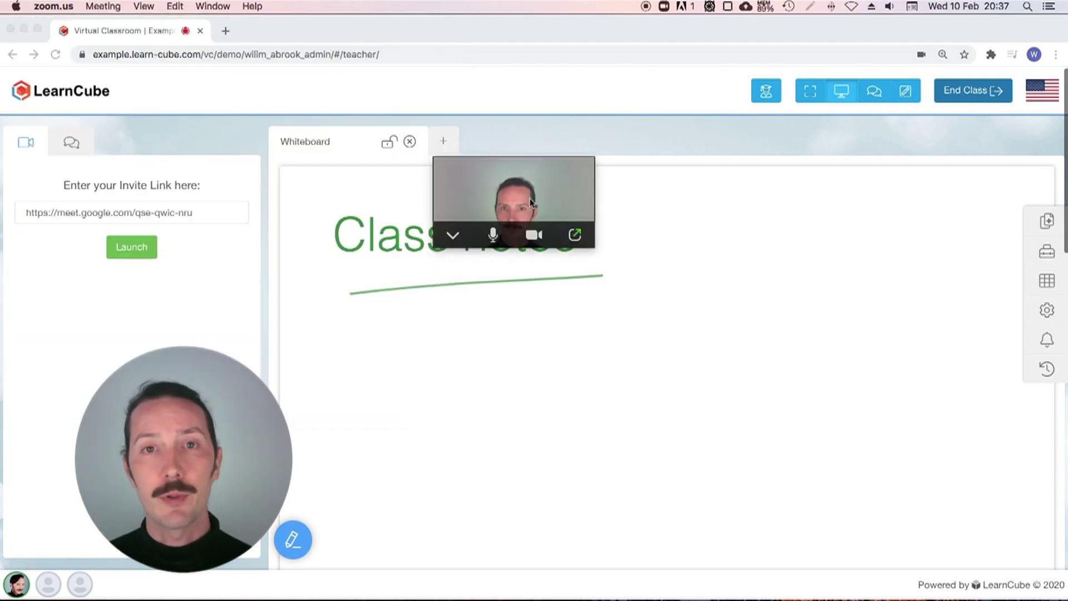
left_click_drag(531, 203, 158, 225)
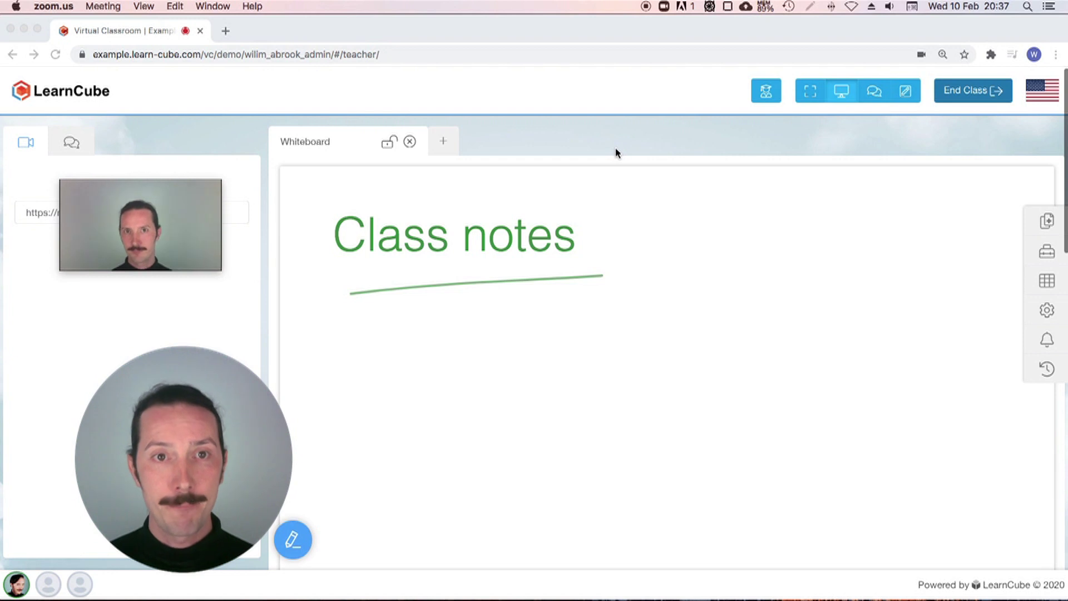
left_click(966, 90)
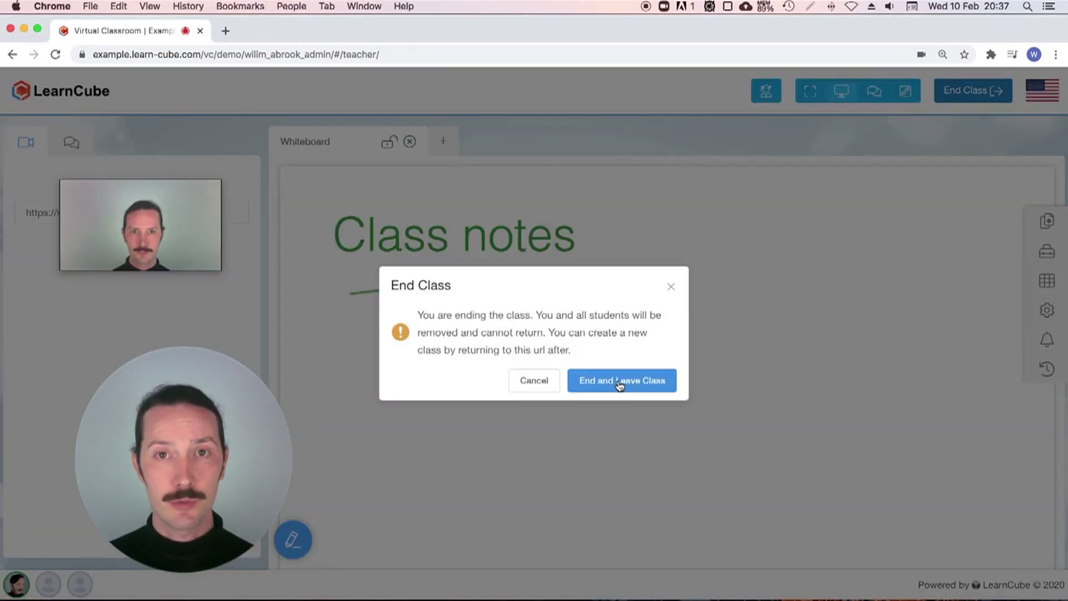
left_click(619, 382)
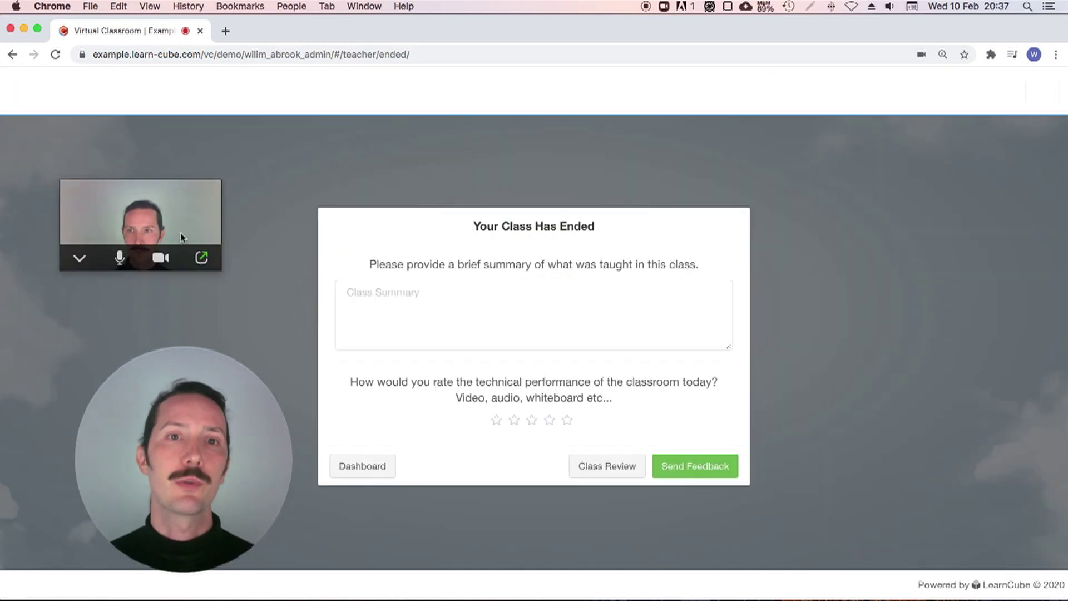
Restore the full Zoom window and choose End Meeting for All
left_click(203, 255)
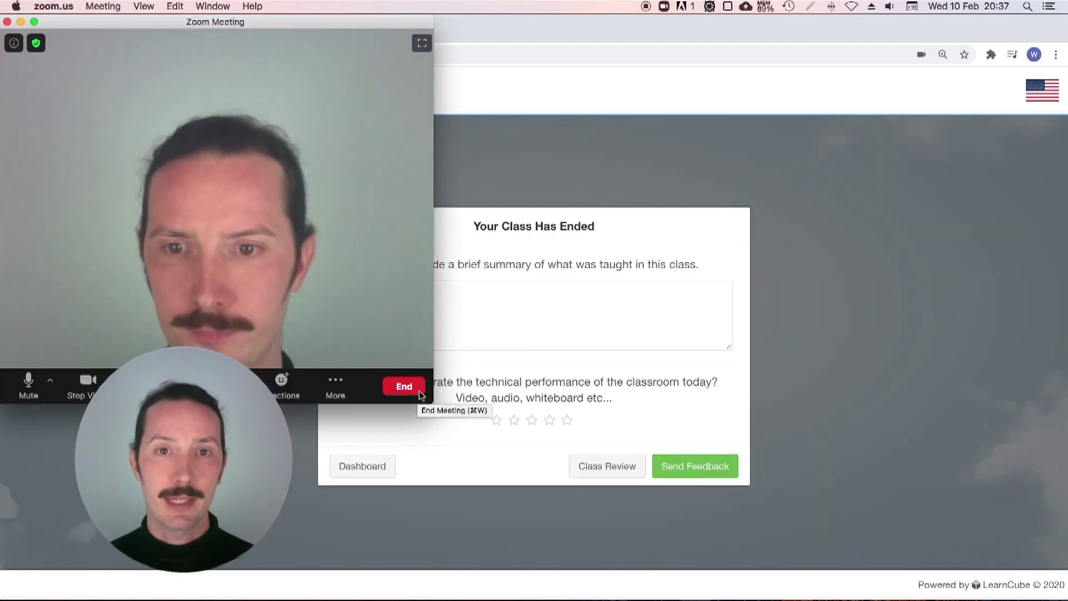
left_click(410, 390)
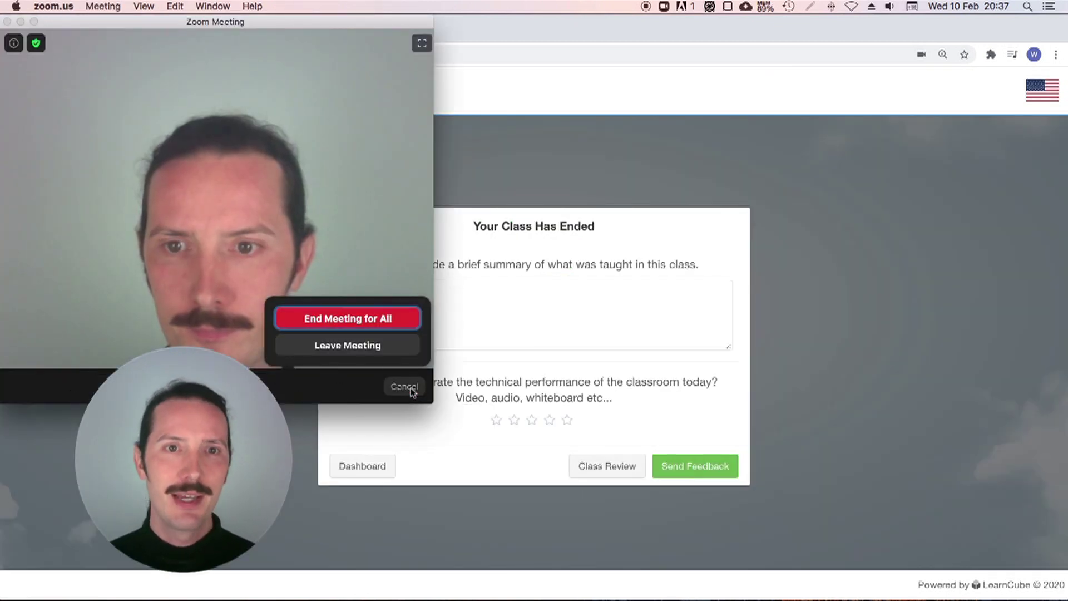
left_click(338, 318)
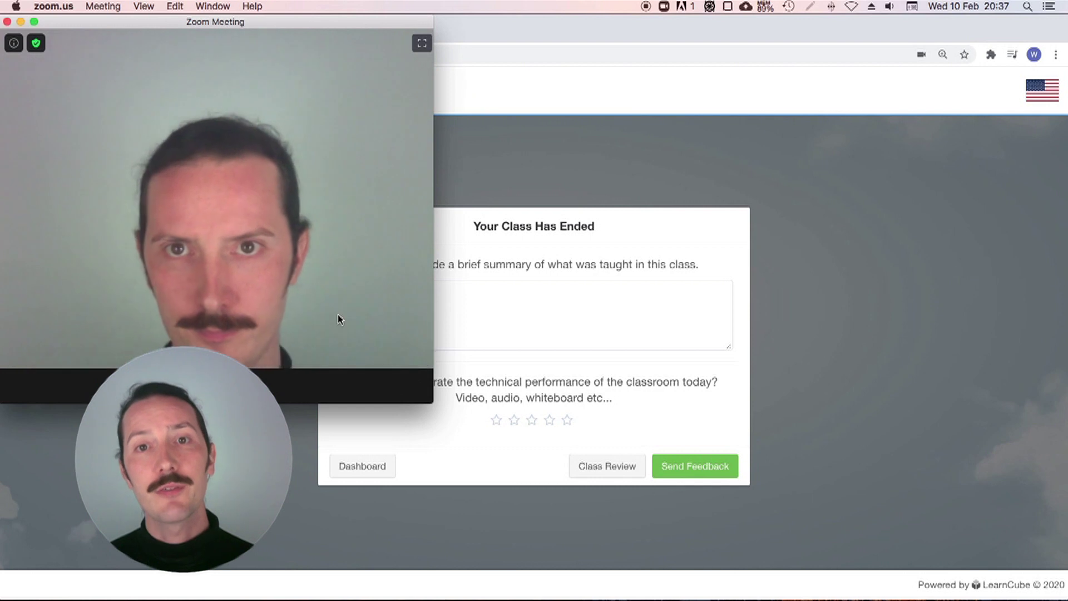